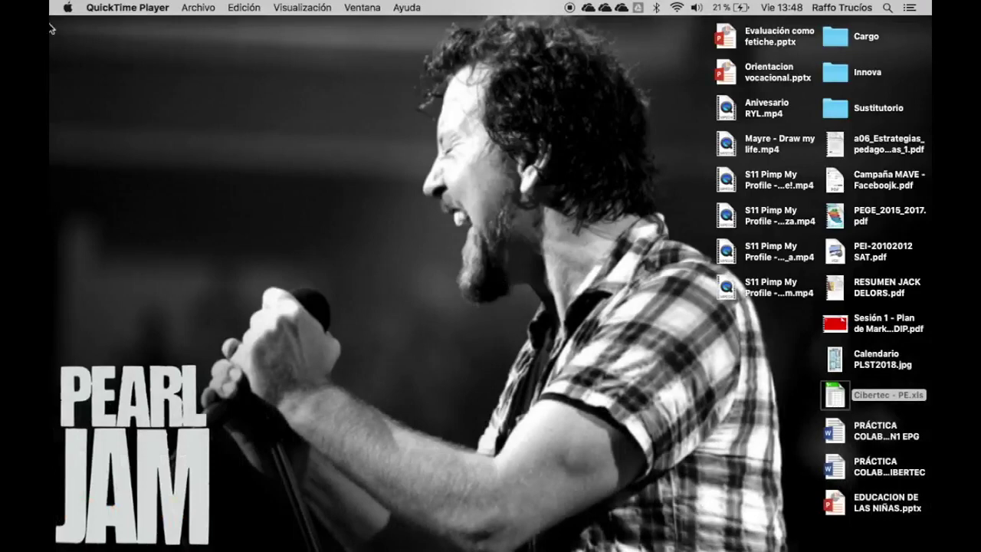
Switch to Finder, go to the Videos folder and select Rich media - Caso.mp4 to check its size.
{"action": "mouse_move", "coordinate": [50, 68]}
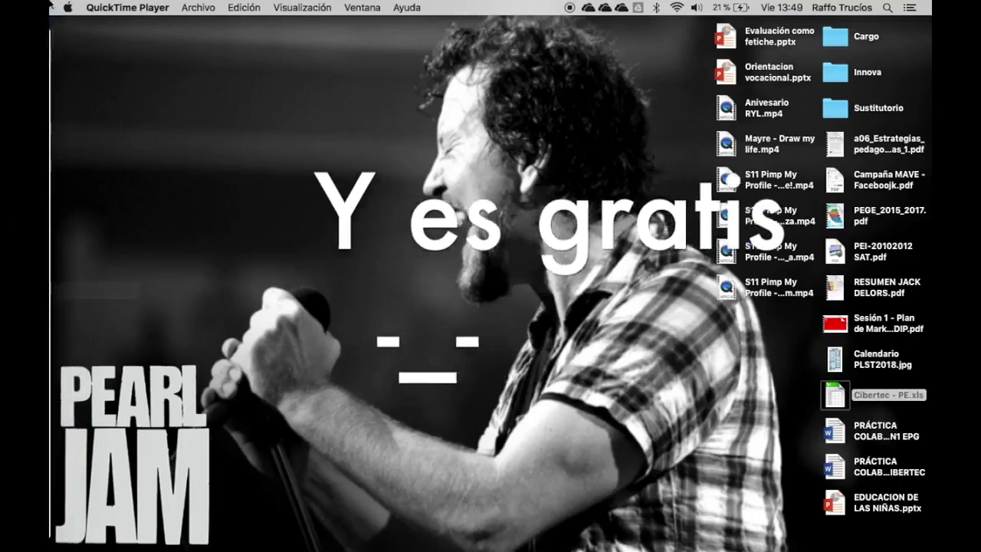
{"action": "left_click", "coordinate": [61, 45]}
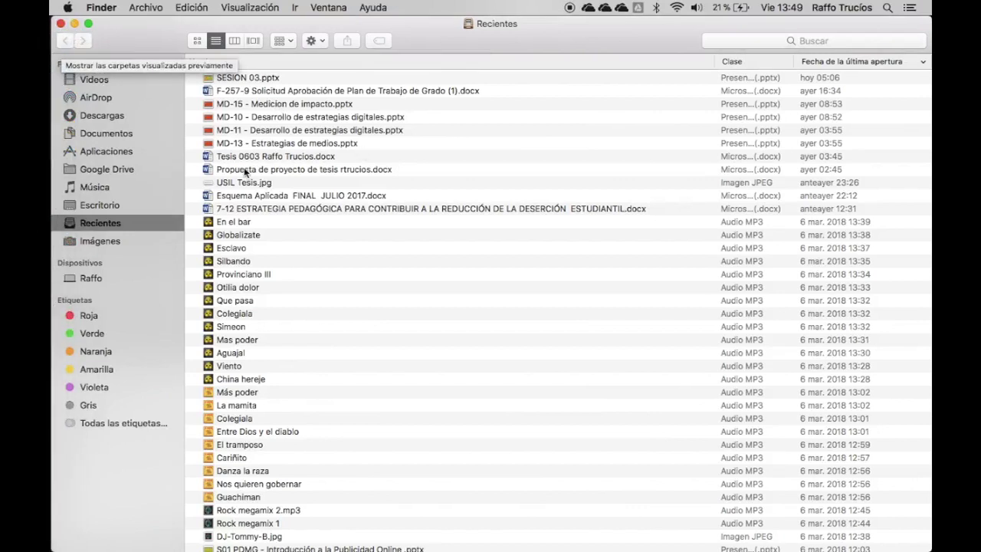
{"action": "left_click", "coordinate": [110, 136]}
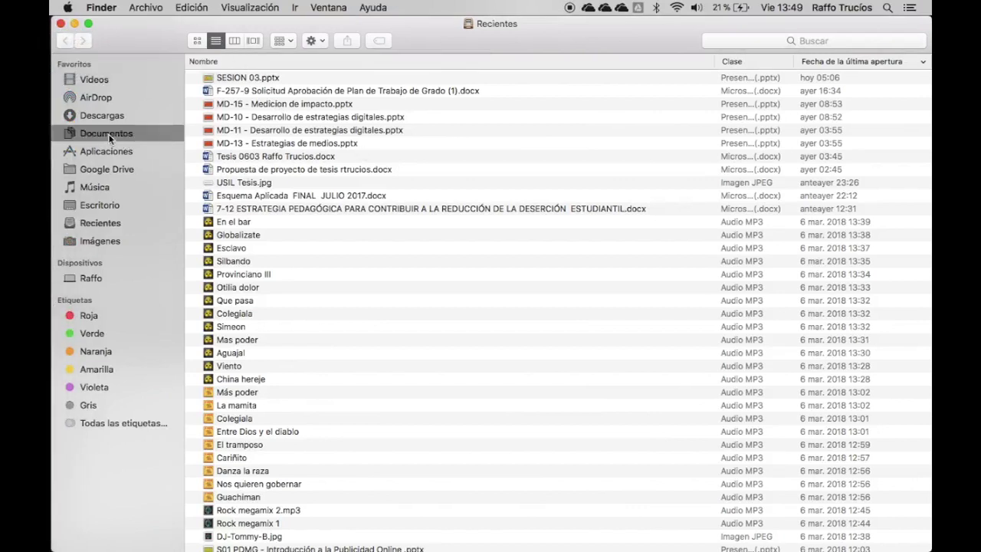
{"action": "left_click", "coordinate": [96, 81]}
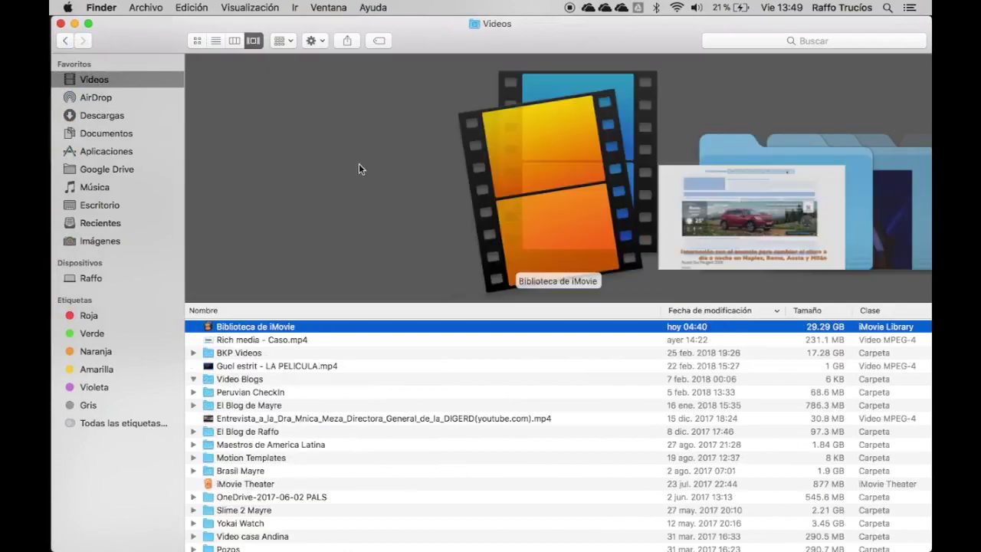
{"action": "left_click", "coordinate": [286, 343]}
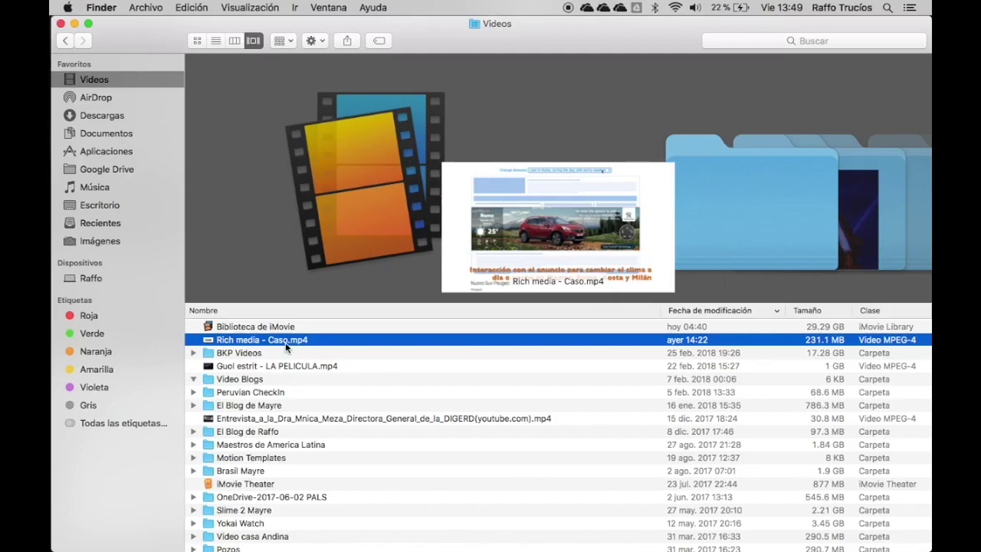
Switch to HandBrake and open Rich media - Caso.mp4 from the Movies folder as the source.
{"action": "mouse_move", "coordinate": [51, 235]}
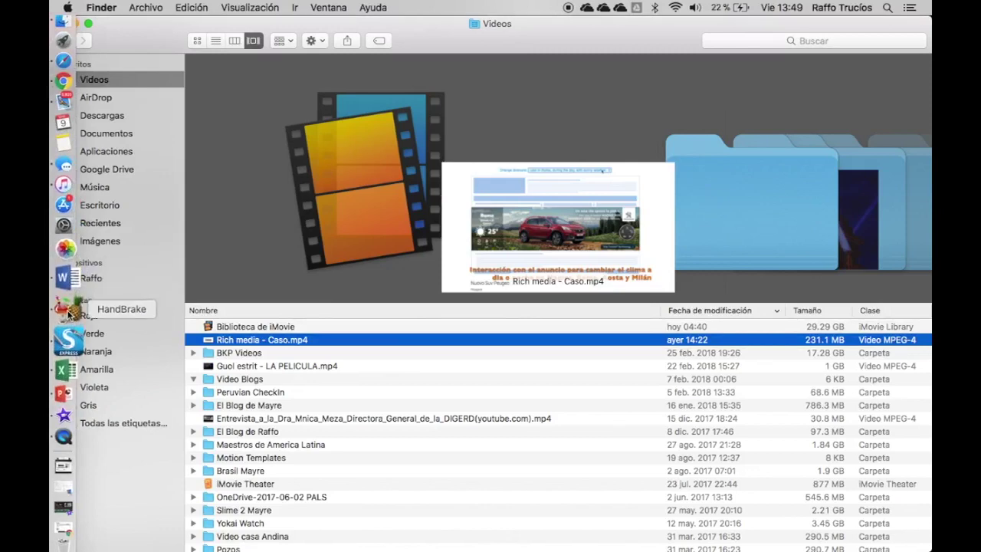
{"action": "left_click", "coordinate": [68, 311]}
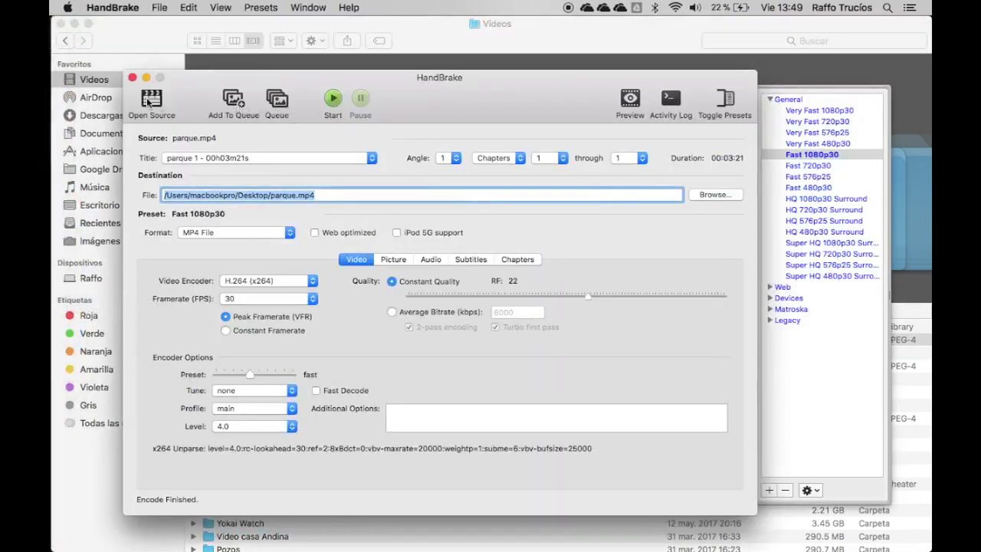
{"action": "left_click", "coordinate": [150, 100]}
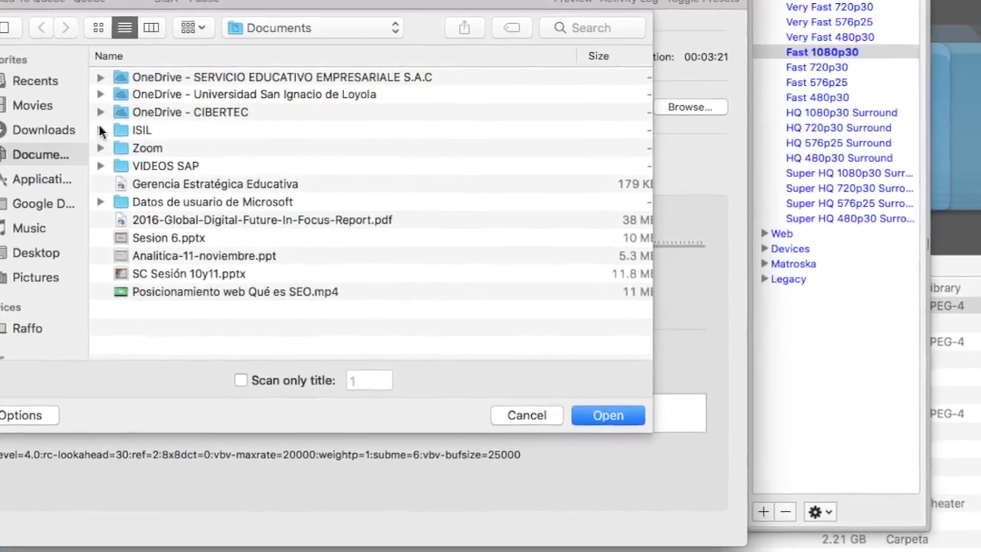
{"action": "left_click", "coordinate": [19, 113]}
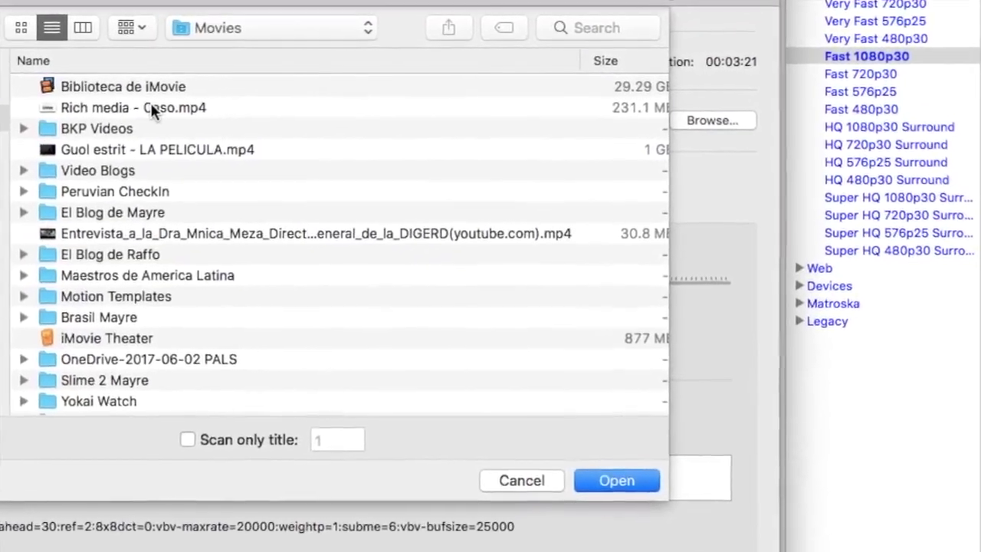
{"action": "left_click", "coordinate": [153, 105]}
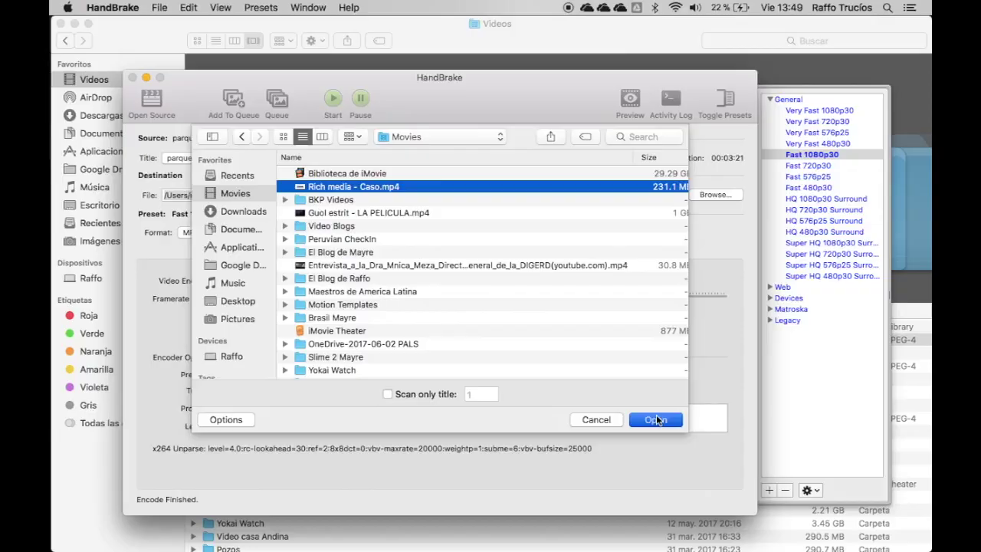
{"action": "left_click", "coordinate": [627, 540]}
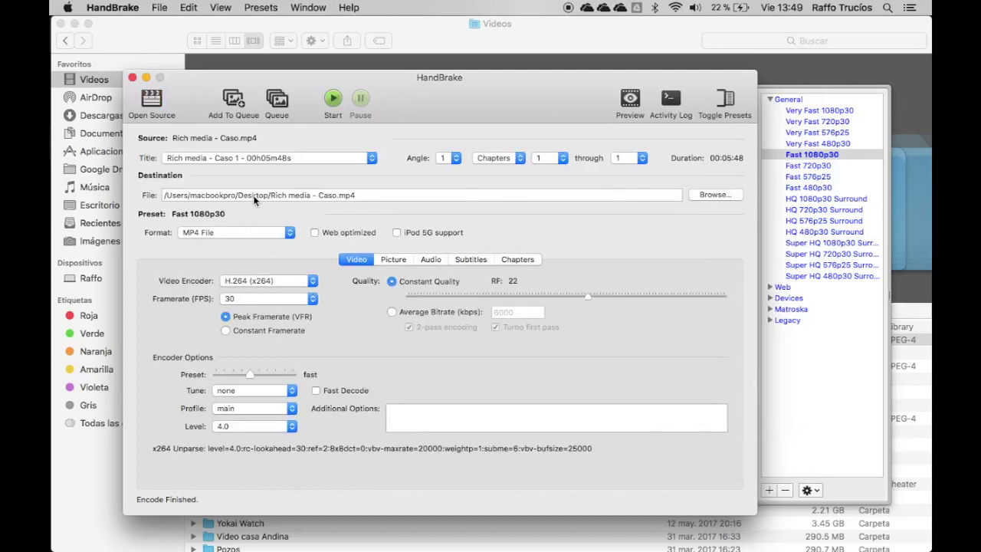
Append the author's username to the destination file name before .mp4 and start the encode.
{"action": "left_click", "coordinate": [340, 197]}
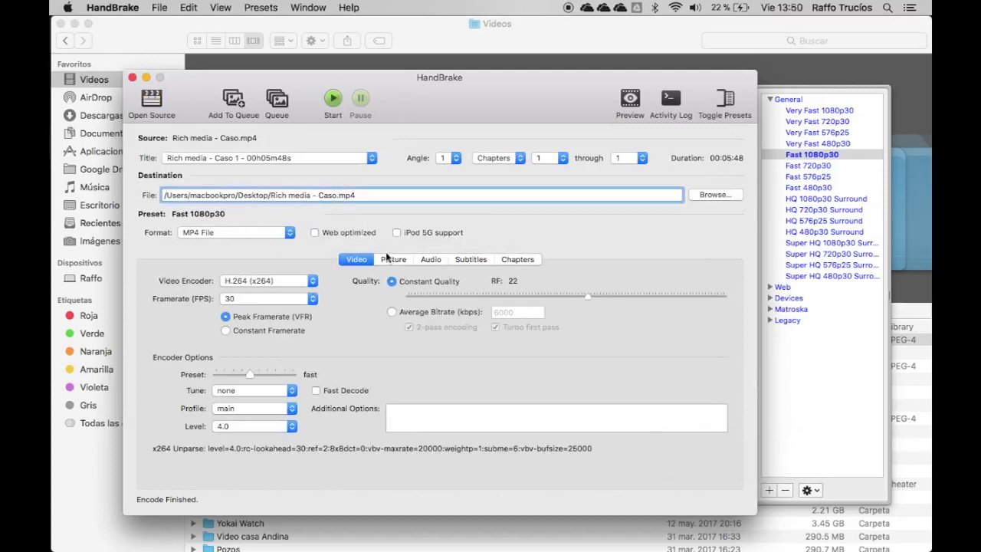
{"action": "key", "text": "Left"}
{"action": "type", "text": "rtrucios"}
{"action": "left_click", "coordinate": [332, 99]}
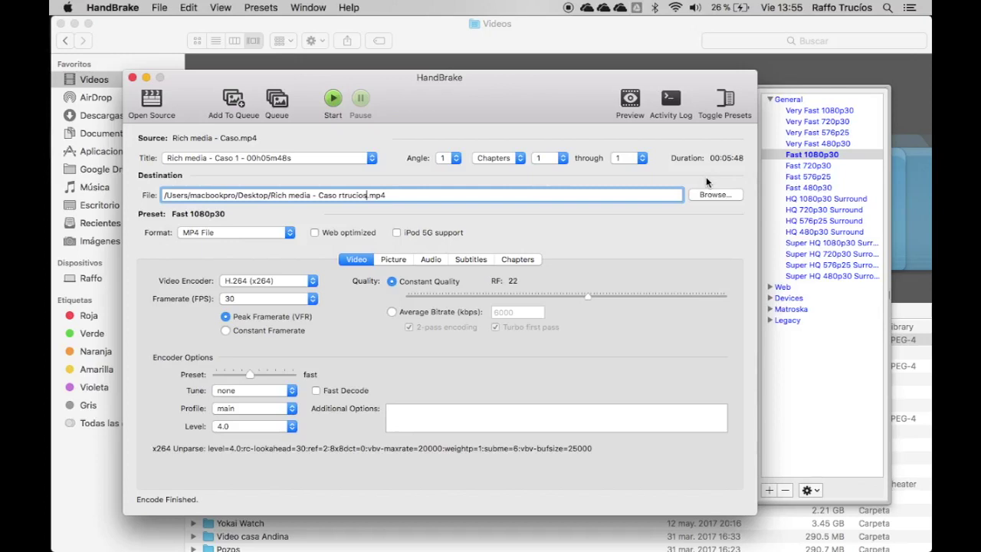
Look at the bitrate options for the Spanish audio track without changing them, and return to the video settings.
{"action": "left_click", "coordinate": [430, 260]}
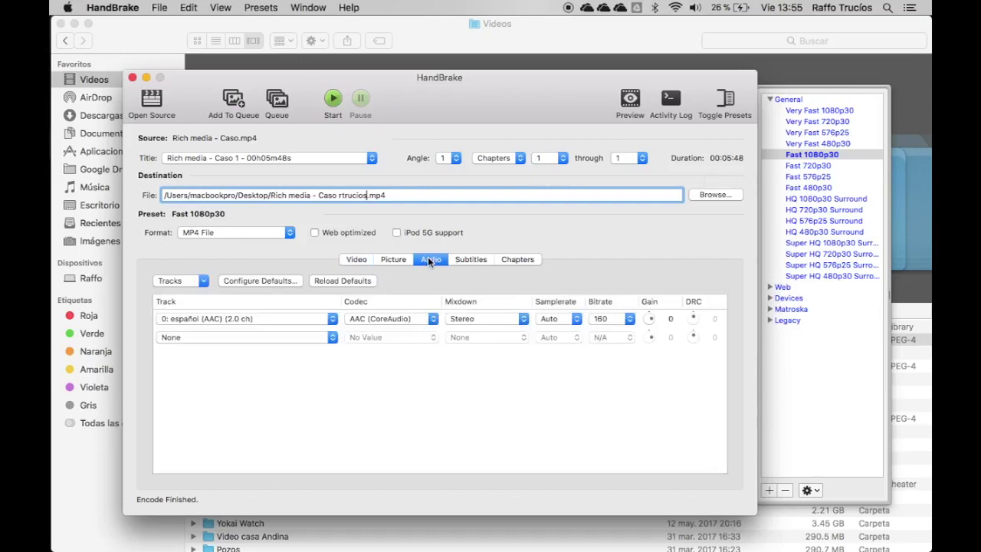
{"action": "left_click", "coordinate": [627, 321]}
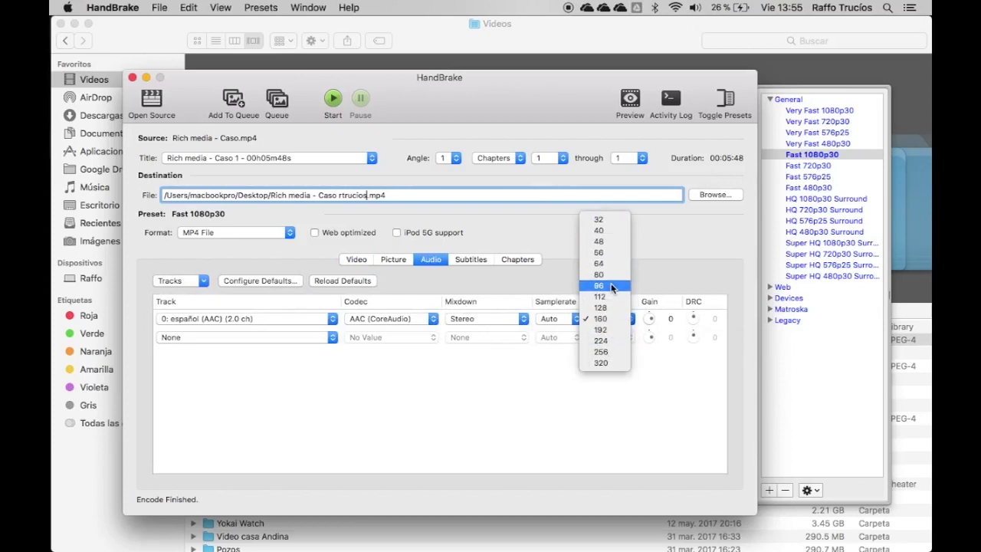
{"action": "left_click", "coordinate": [672, 269]}
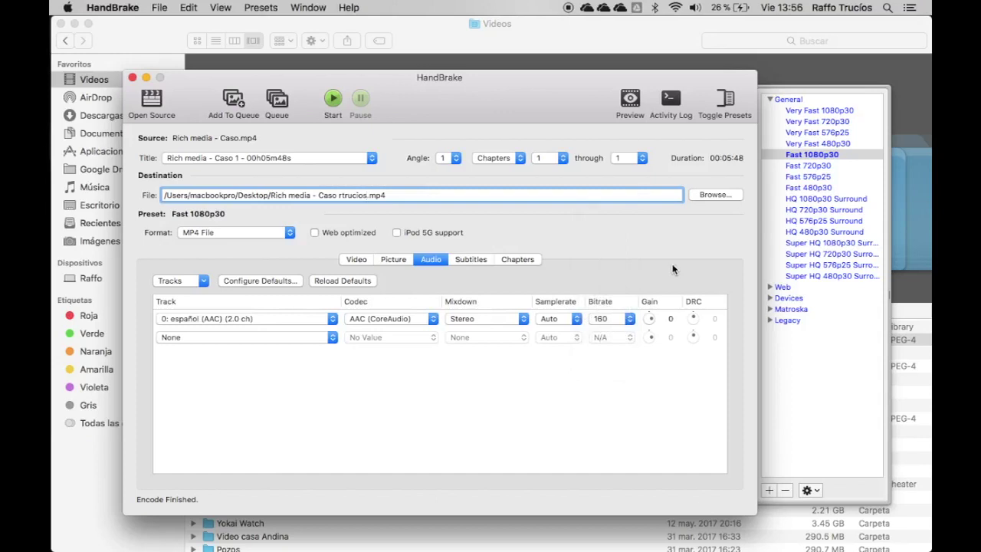
{"action": "left_click", "coordinate": [349, 260]}
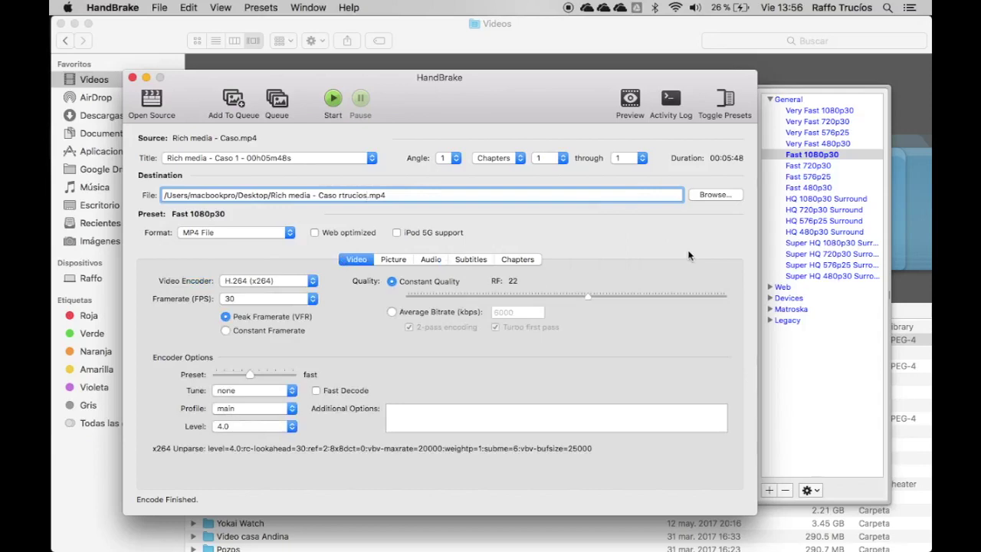
Switch to Finder, open the compressed Rich media video in the Escritorio folder and play it in QuickTime Player.
{"action": "left_click", "coordinate": [91, 222]}
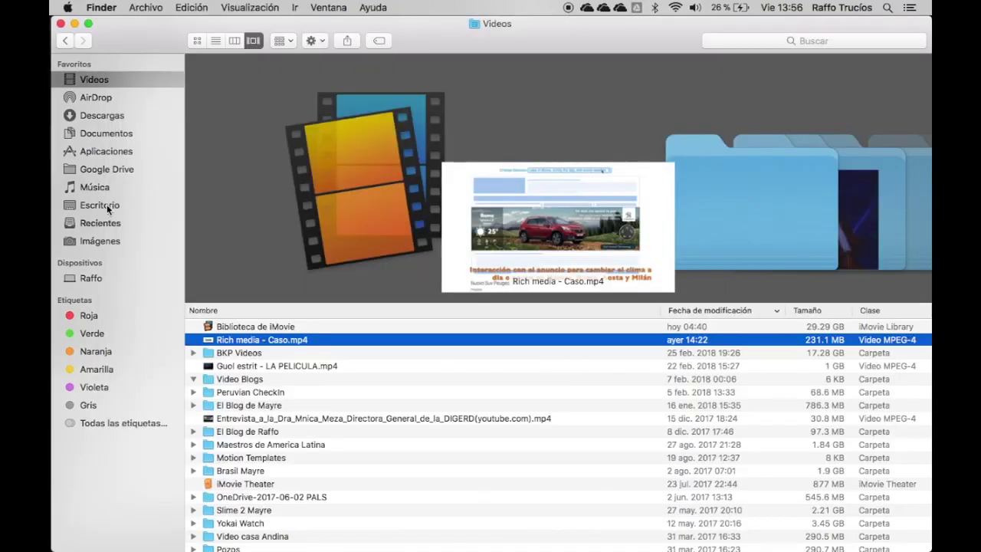
{"action": "left_click", "coordinate": [107, 205]}
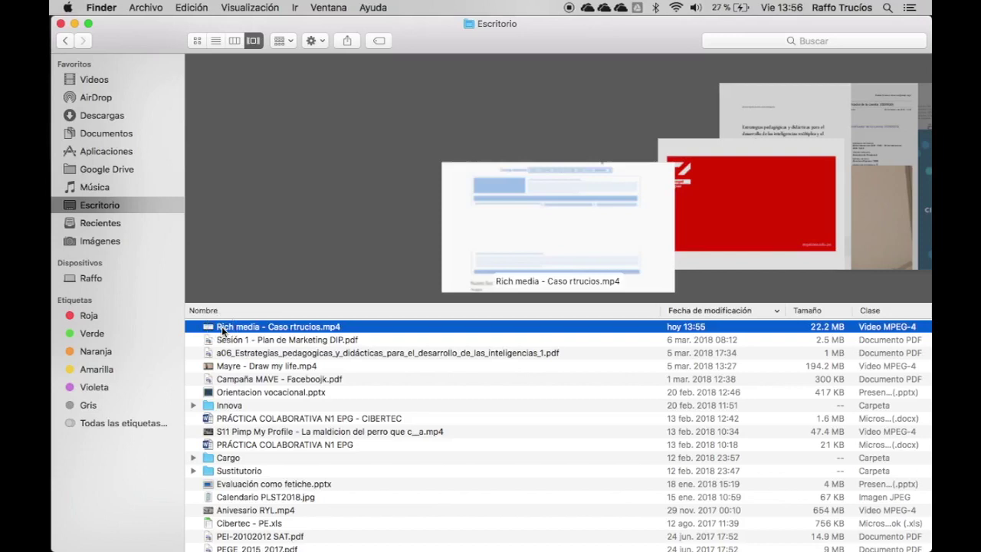
{"action": "double_click", "coordinate": [222, 331]}
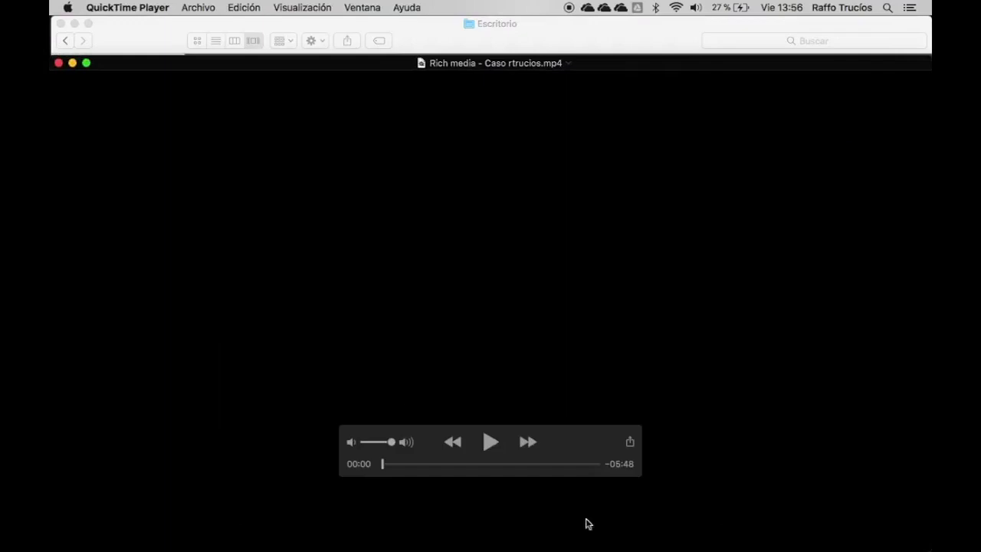
{"action": "left_click", "coordinate": [490, 442]}
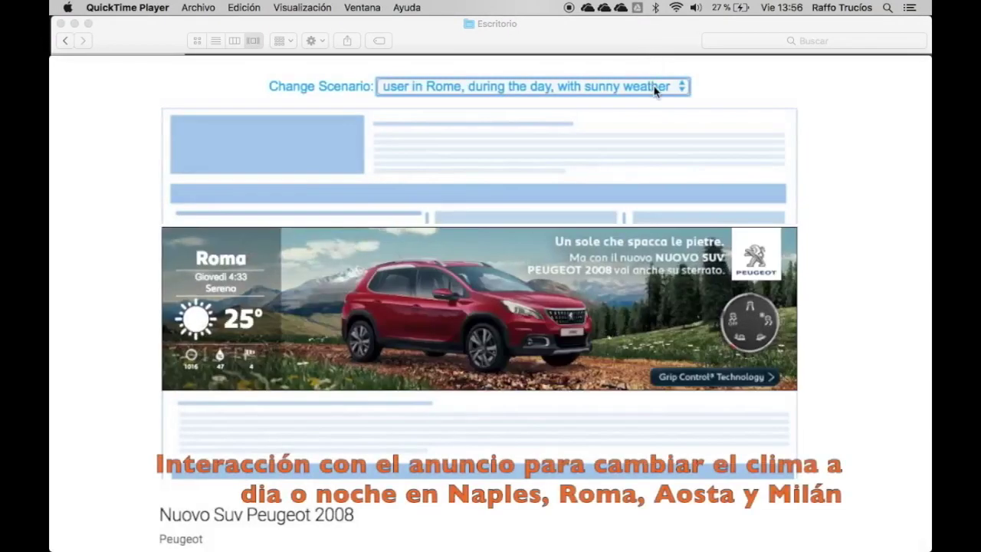
Skip ahead through the compressed video at several points to check its picture quality, and close it.
{"action": "mouse_move", "coordinate": [550, 259]}
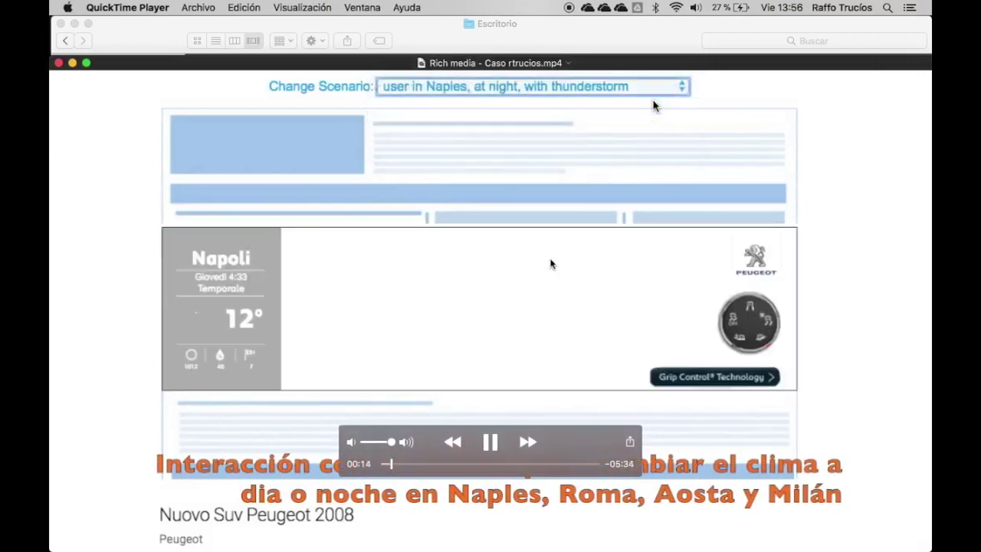
{"action": "left_click", "coordinate": [443, 464]}
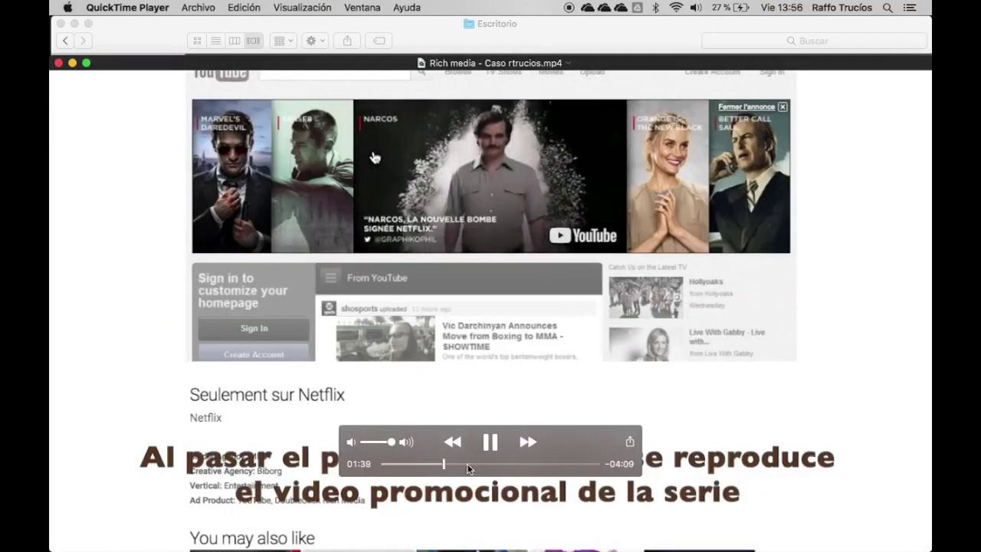
{"action": "left_click", "coordinate": [493, 464]}
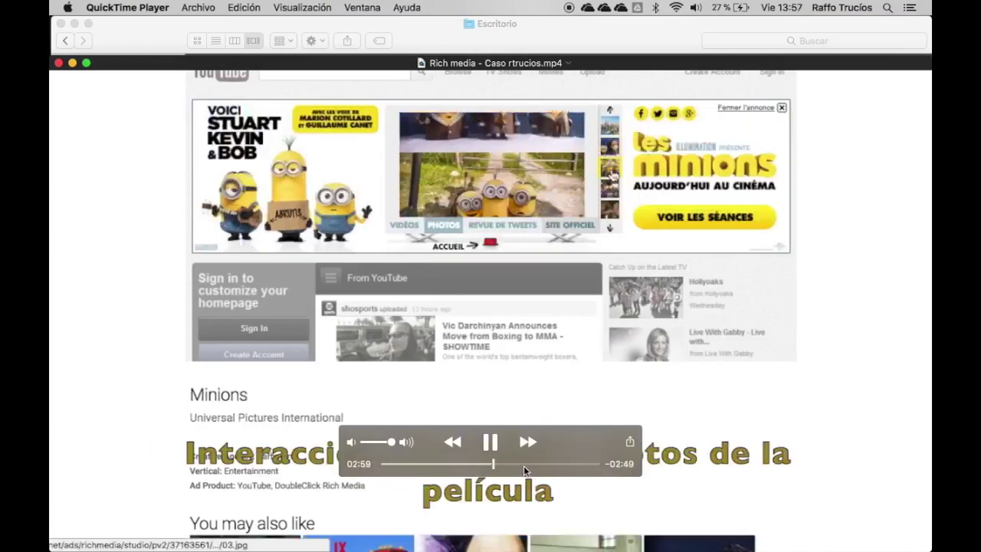
{"action": "left_click", "coordinate": [524, 463]}
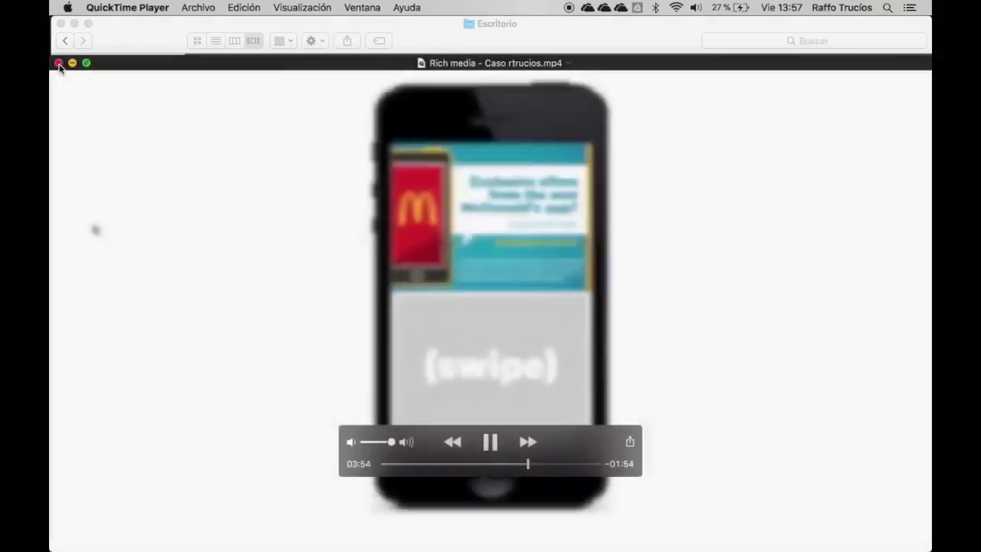
{"action": "left_click", "coordinate": [59, 62]}
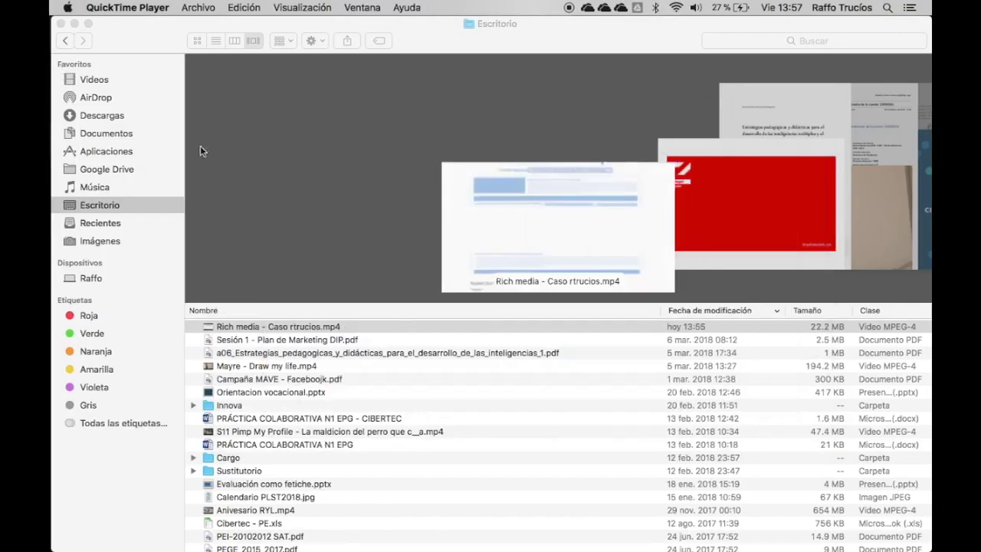
Open the original Rich media - Caso.mp4 from the Videos folder and play it at reduced volume.
{"action": "left_click", "coordinate": [98, 87]}
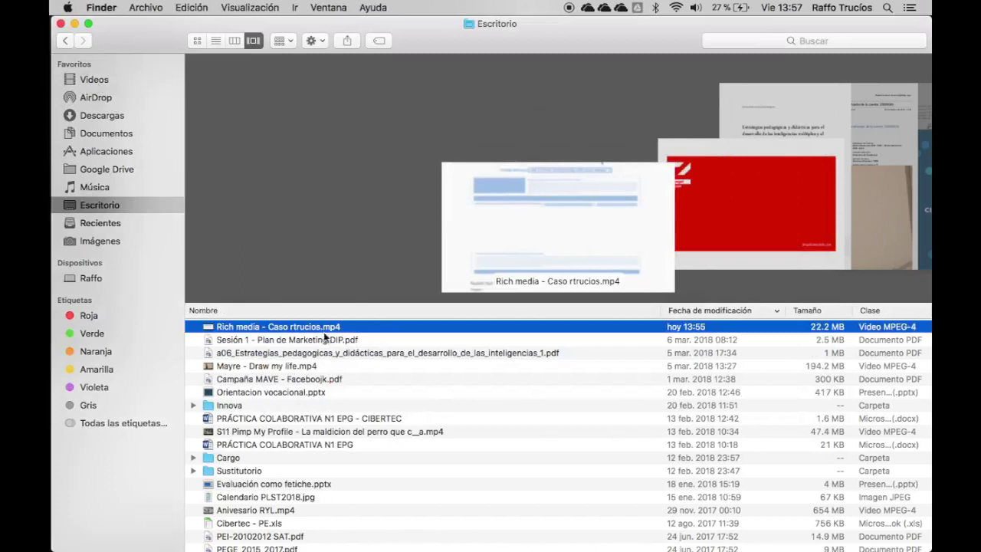
{"action": "left_click", "coordinate": [96, 81]}
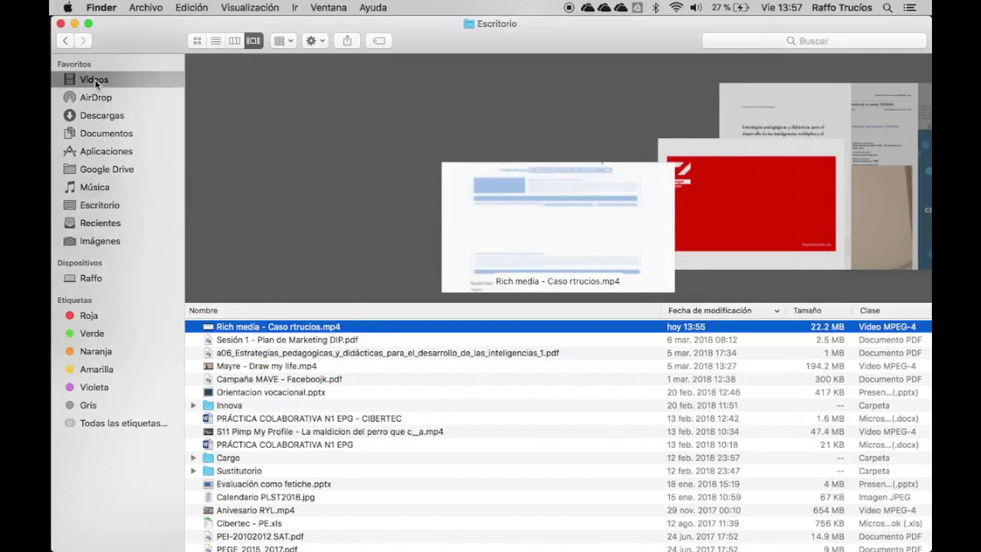
{"action": "left_click", "coordinate": [265, 340]}
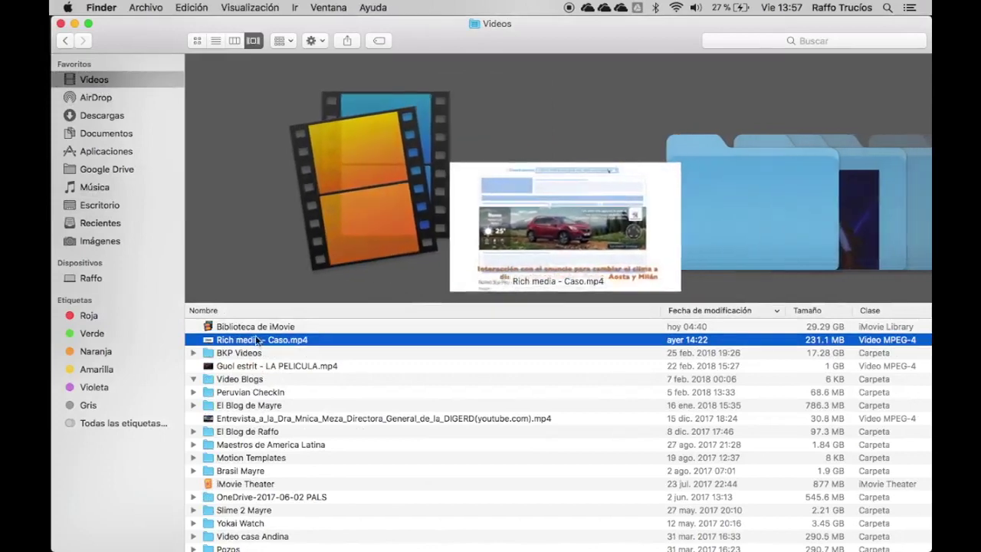
{"action": "double_click", "coordinate": [251, 341]}
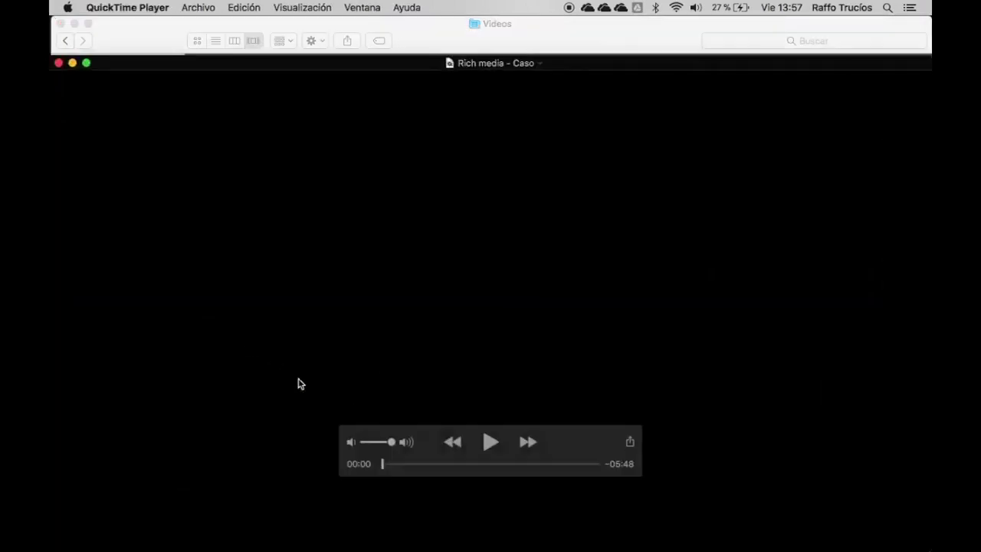
{"action": "left_click", "coordinate": [371, 442]}
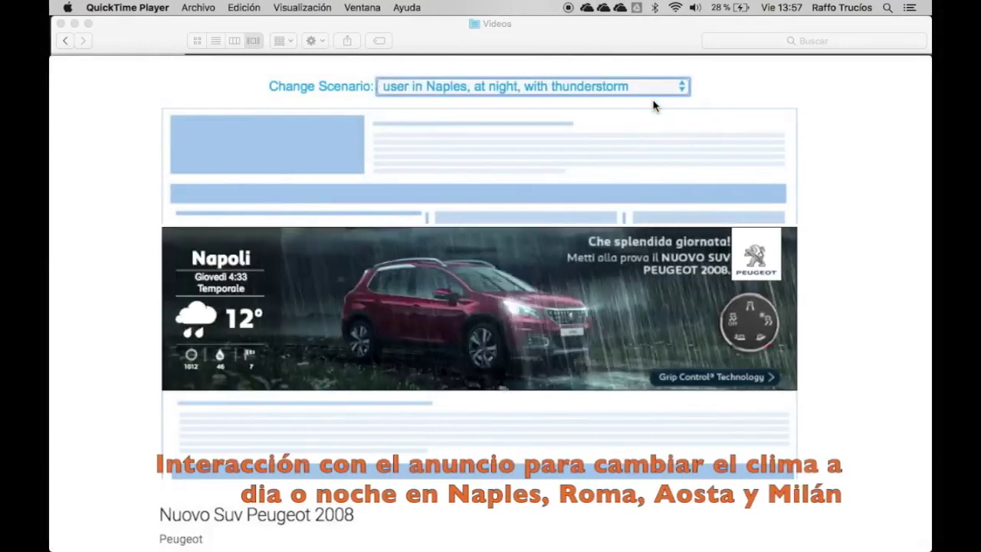
Skip ahead through the original video at several points to compare its quality with the compressed version.
{"action": "mouse_move", "coordinate": [338, 400]}
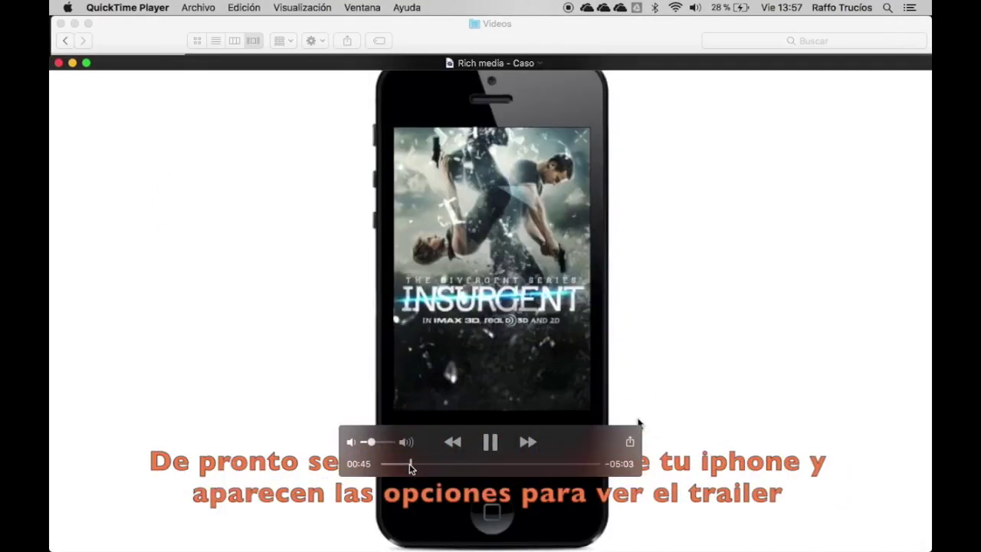
{"action": "left_click", "coordinate": [409, 464]}
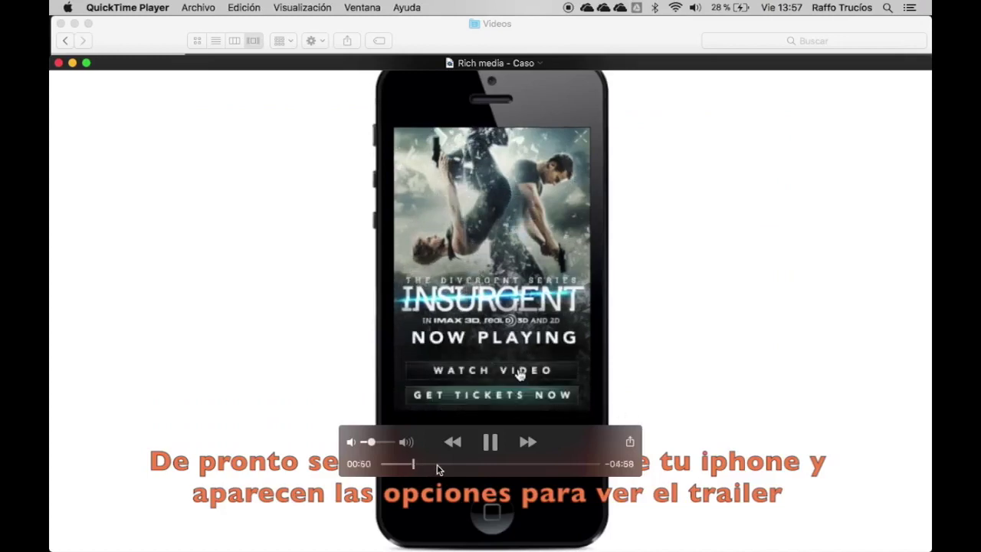
{"action": "left_click", "coordinate": [437, 464]}
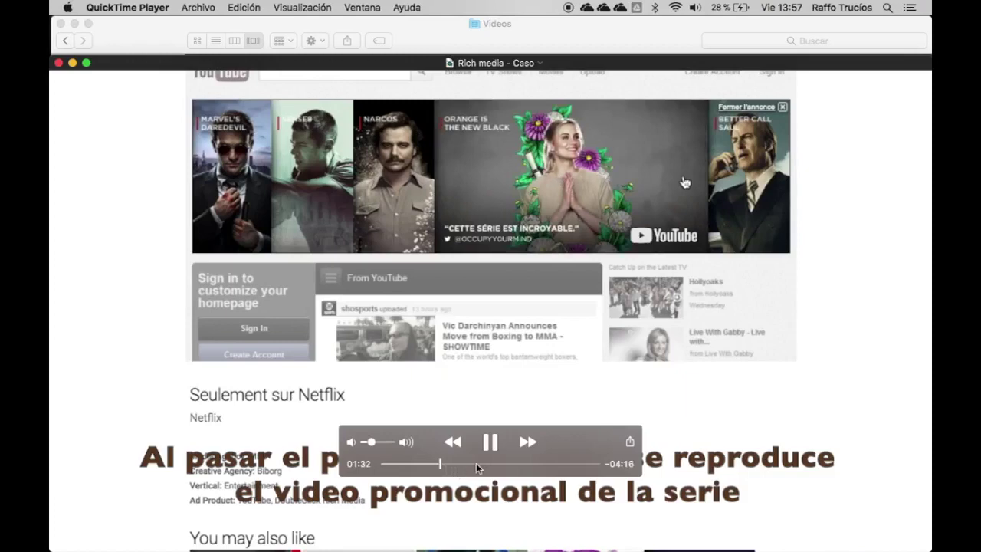
{"action": "left_click", "coordinate": [476, 464]}
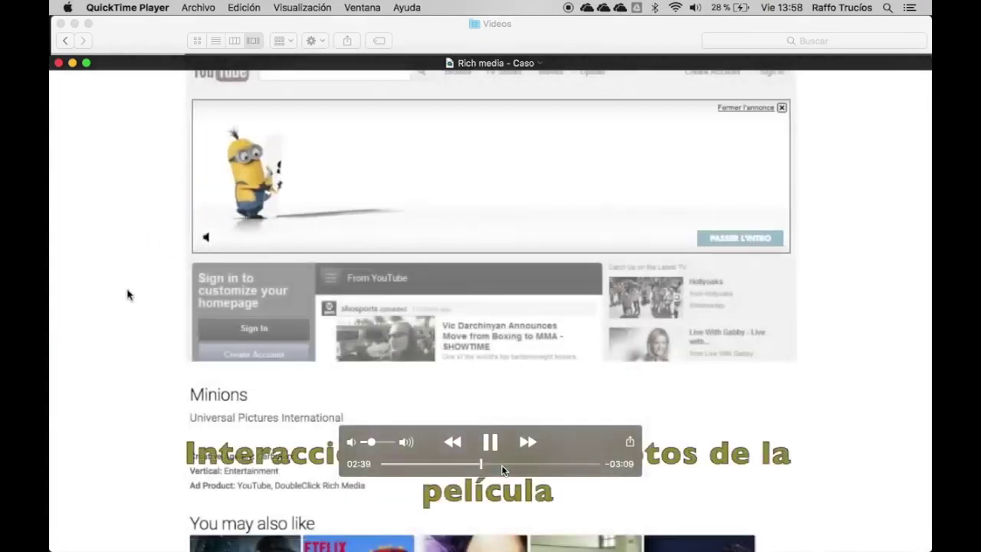
Jump to a point near the end of the original Rich media - Caso video to check its quality, and close it.
{"action": "left_click", "coordinate": [554, 463]}
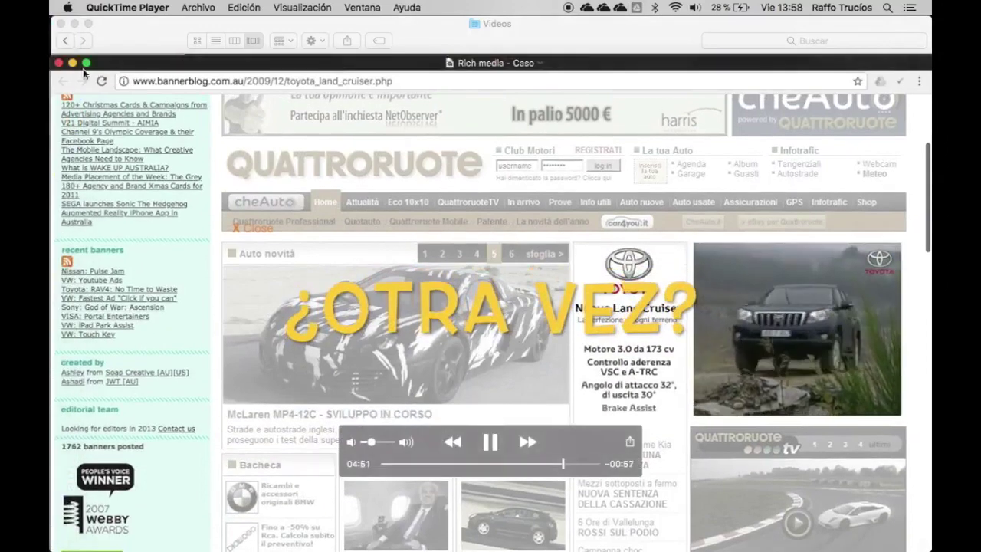
{"action": "left_click", "coordinate": [59, 62]}
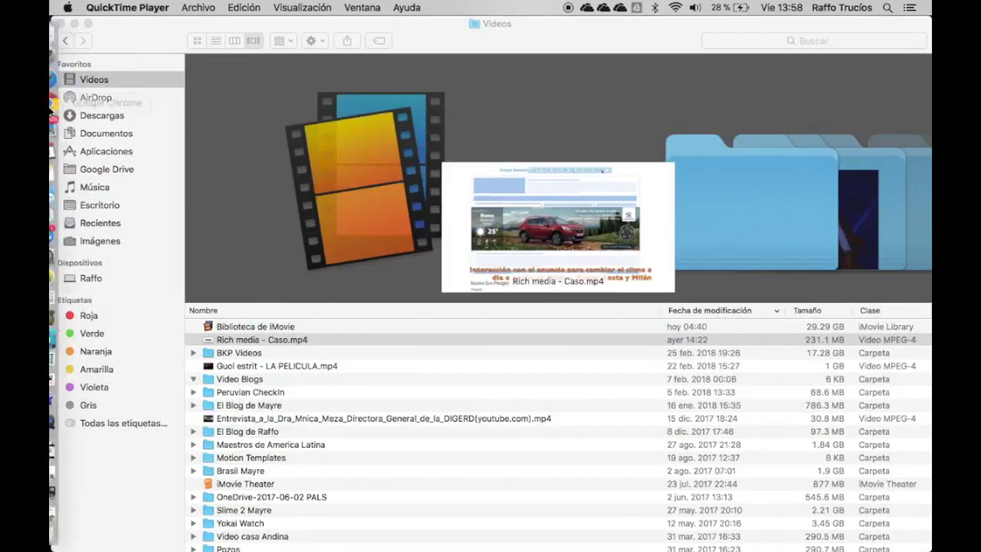
{"action": "left_click", "coordinate": [68, 84]}
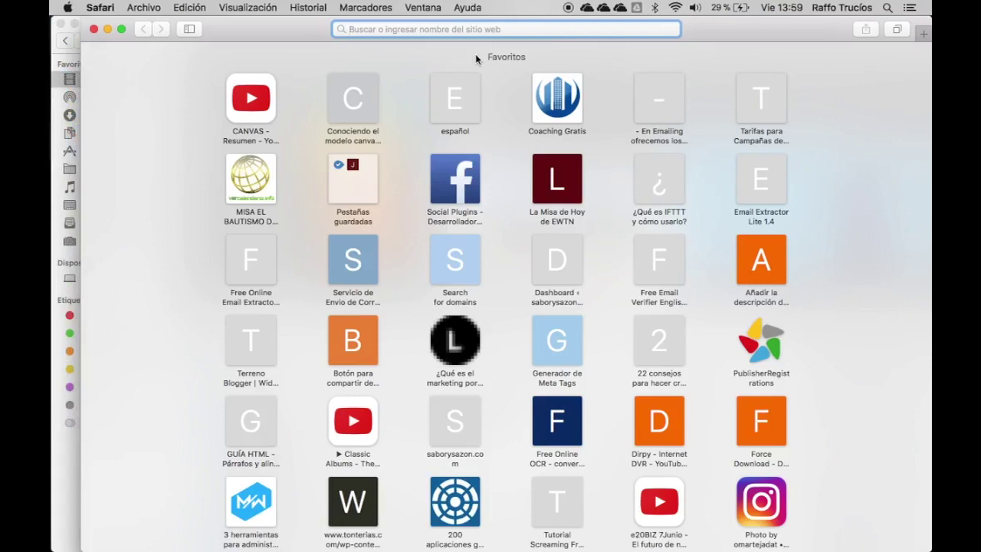
{"action": "type", "text": "www."}
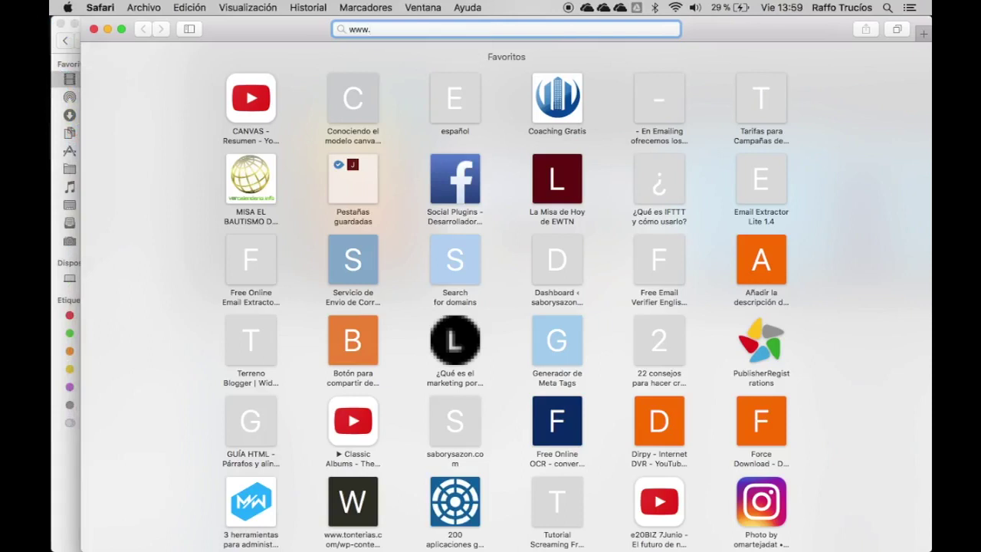
{"action": "type", "text": "google.com"}
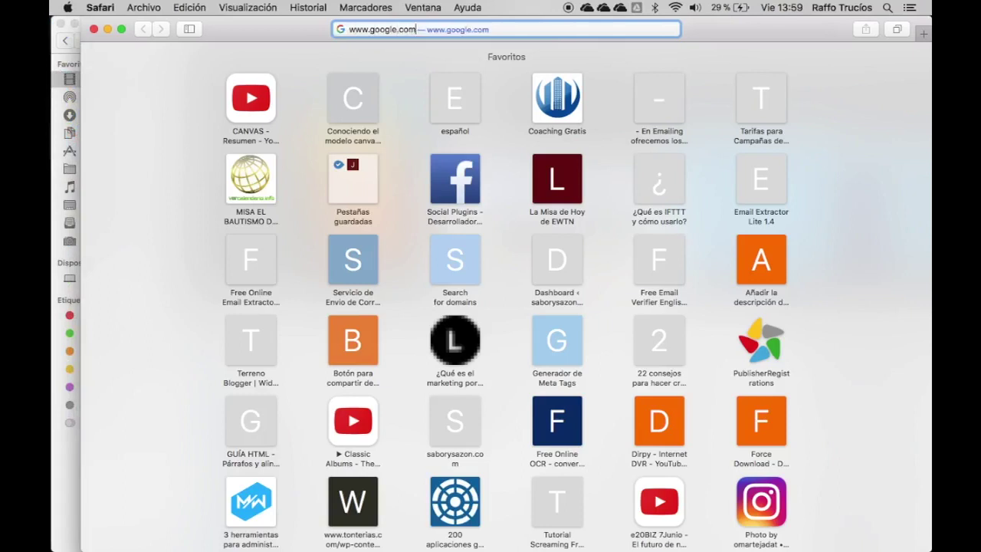
{"action": "key", "text": "Return"}
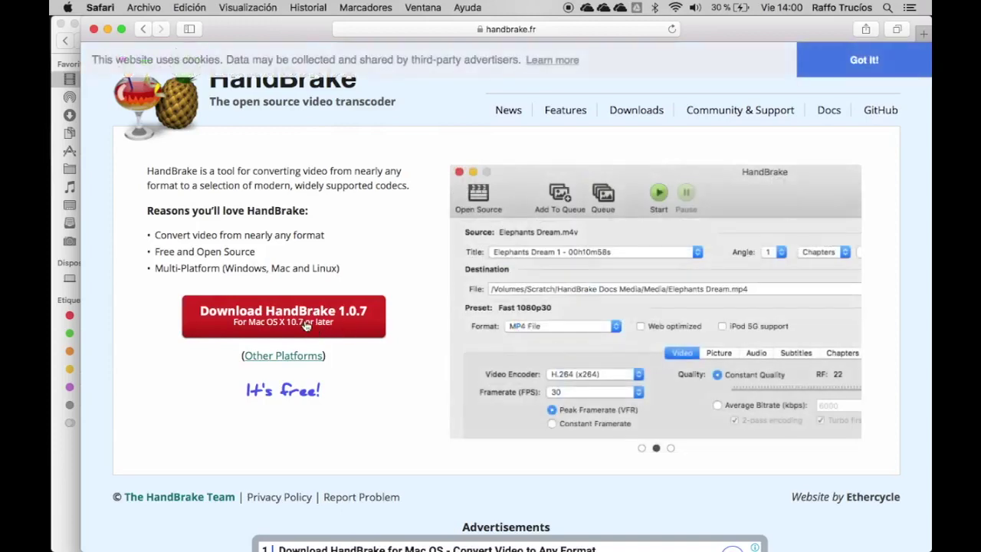
{"action": "left_click", "coordinate": [291, 357]}
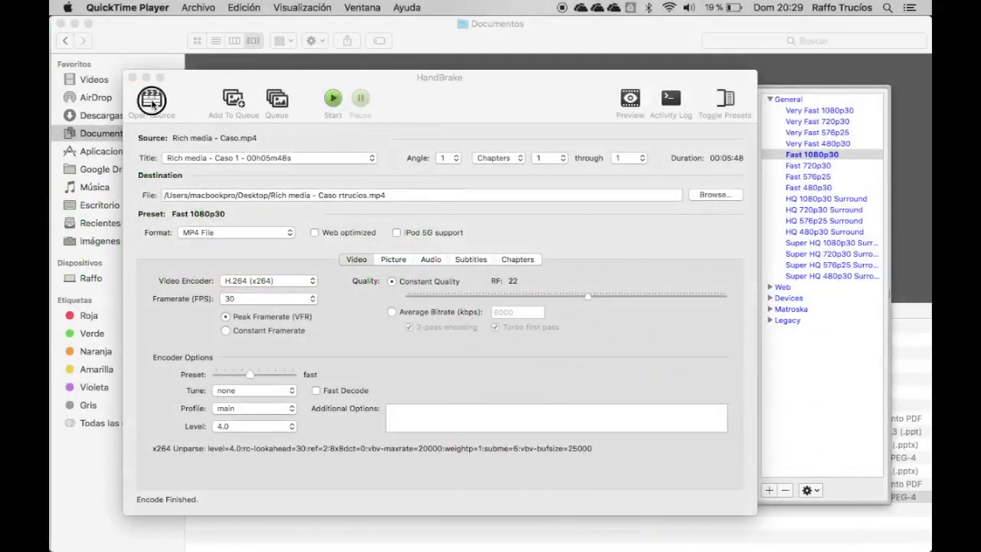
Switch to HandBrake and load CREAR CANAL EN YOUUTU.mp4 from the Documents folder as the new source video.
{"action": "left_click", "coordinate": [152, 104]}
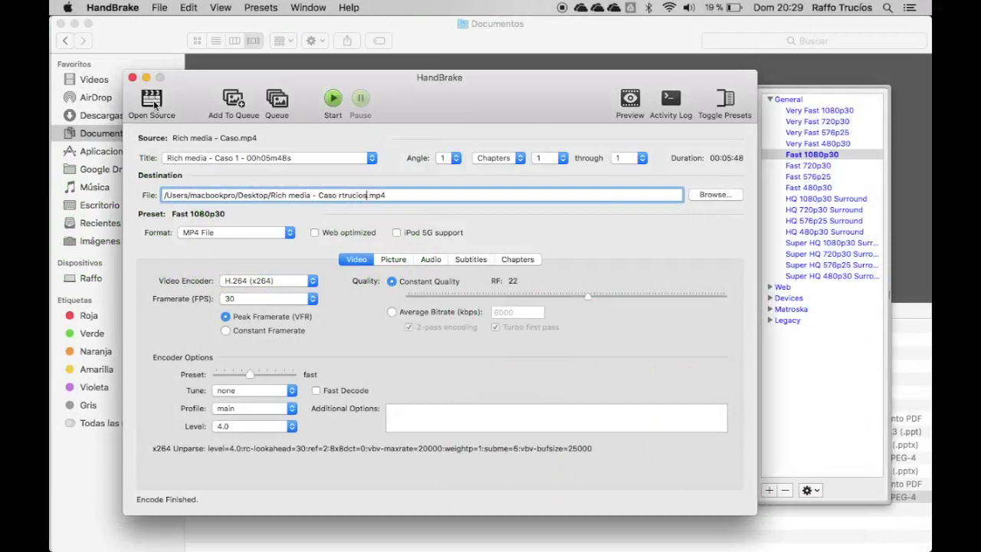
{"action": "left_click", "coordinate": [154, 104]}
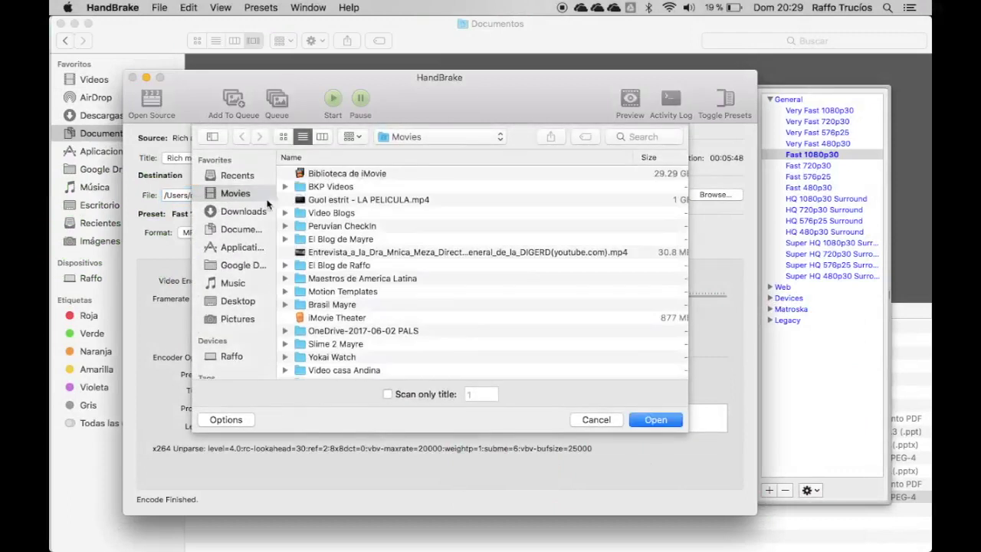
{"action": "left_click", "coordinate": [240, 229]}
{"action": "double_click", "coordinate": [379, 178]}
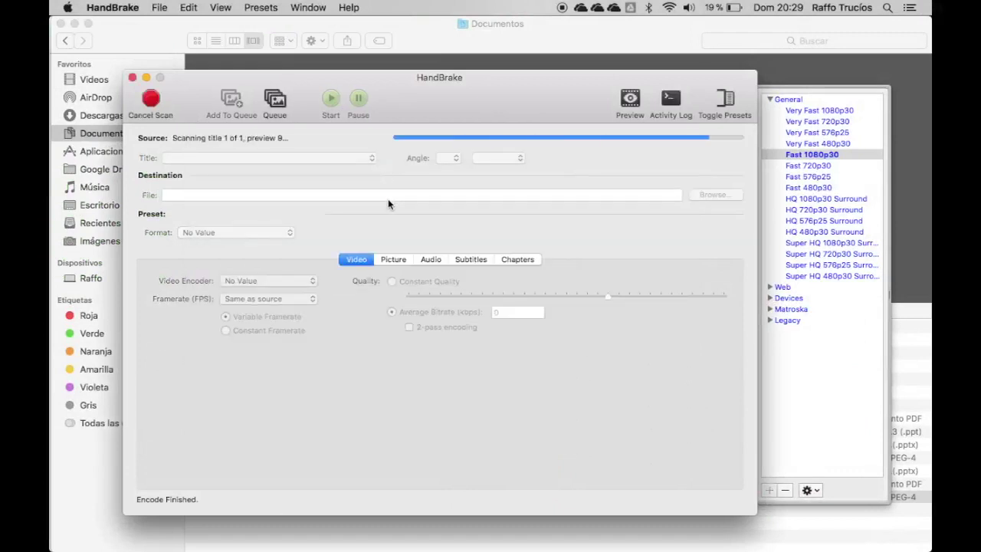
Name the output file CREAR CANAL EN YOUTUBE.mp4 on the Desktop and start encoding with the Fast 1080p30 preset.
{"action": "type", "text": "BE.mp4"}
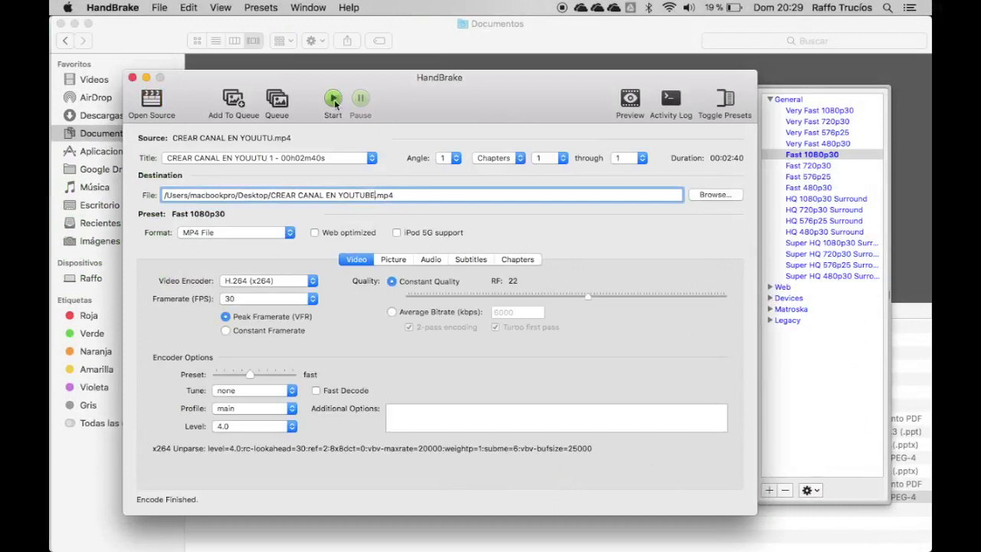
{"action": "left_click", "coordinate": [334, 100]}
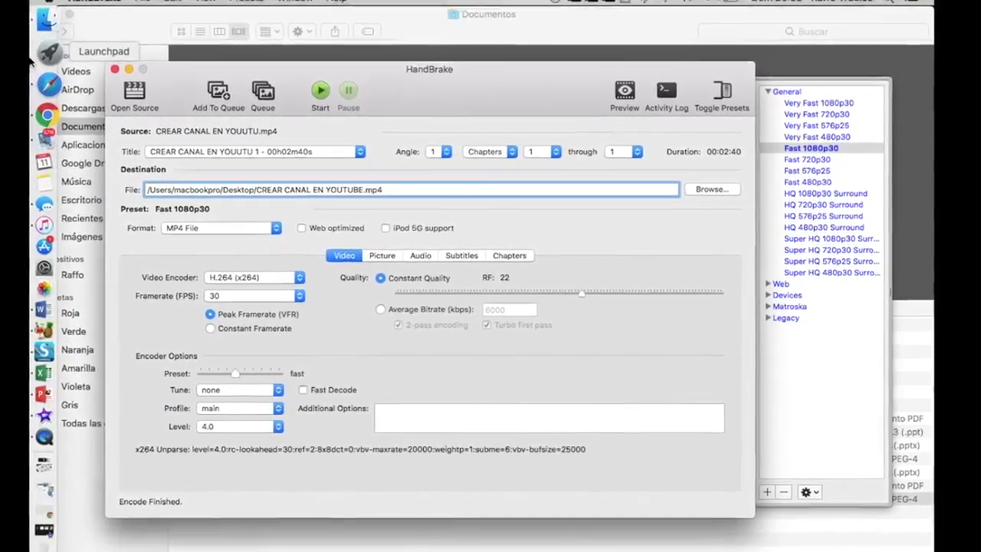
Switch to Finder to check the original CREAR CANAL EN YOUUTU.mp4 file's size in the Documentos folder.
{"action": "left_click", "coordinate": [50, 36]}
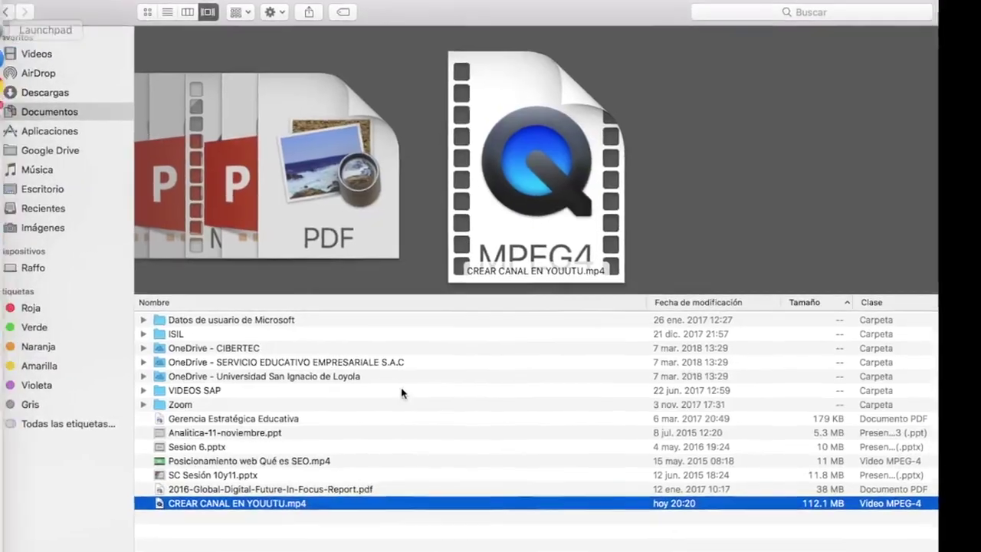